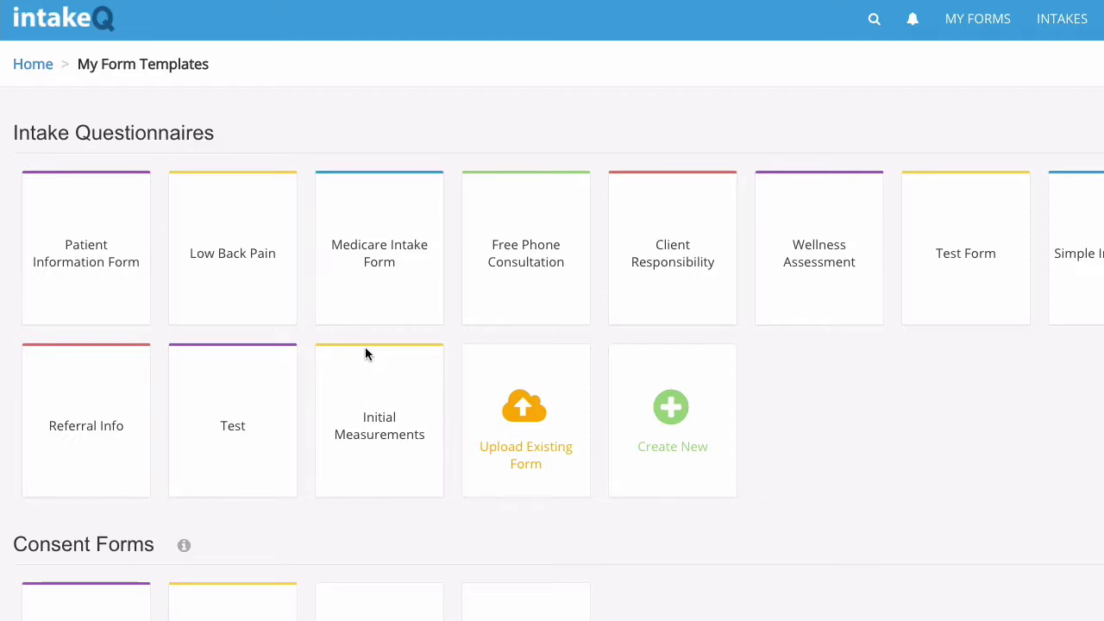
- Open the Patient Information Form and its demographic-information question's group title editor
left_click(105, 251)
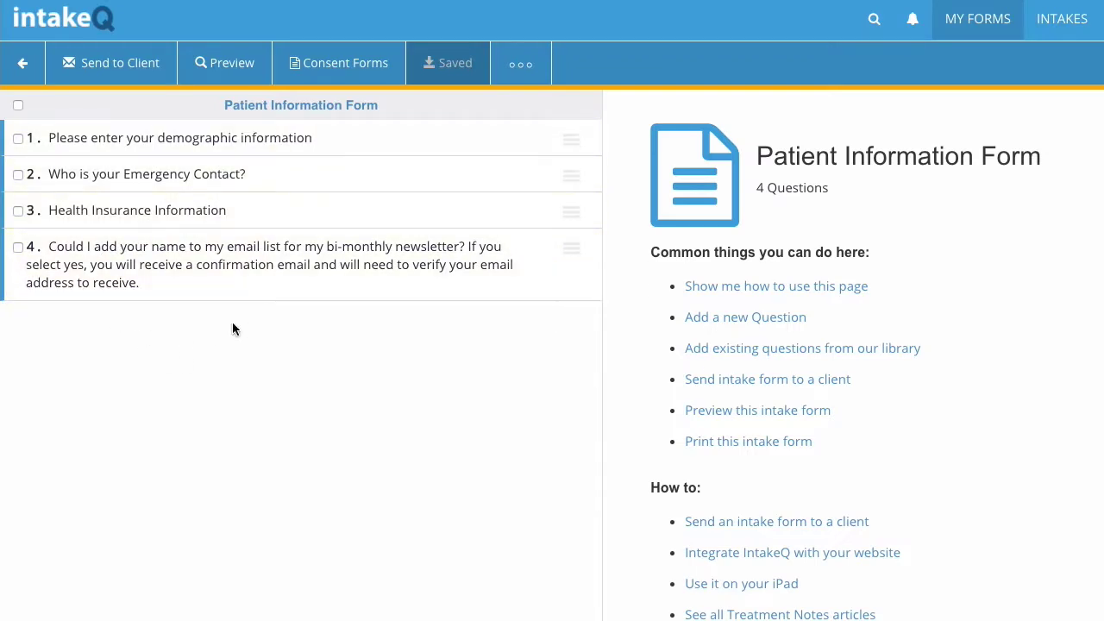
left_click(248, 154)
scroll(909, 305, "down", 1)
scroll(909, 302, "down", 2)
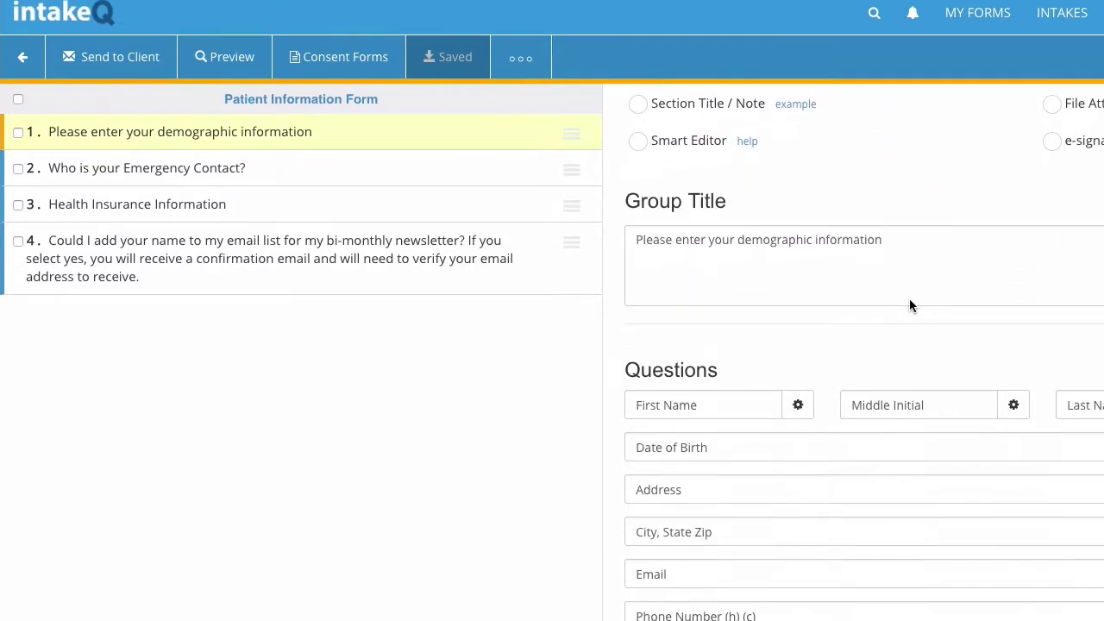
left_click(789, 278)
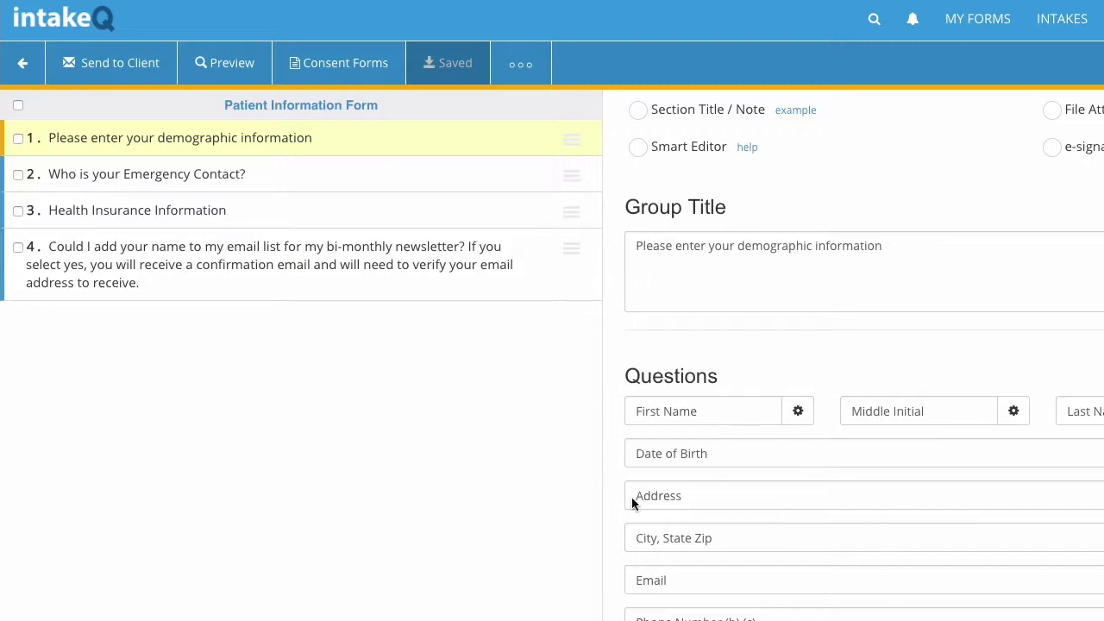
scroll(930, 344, "up", 2)
scroll(930, 351, "up", 1)
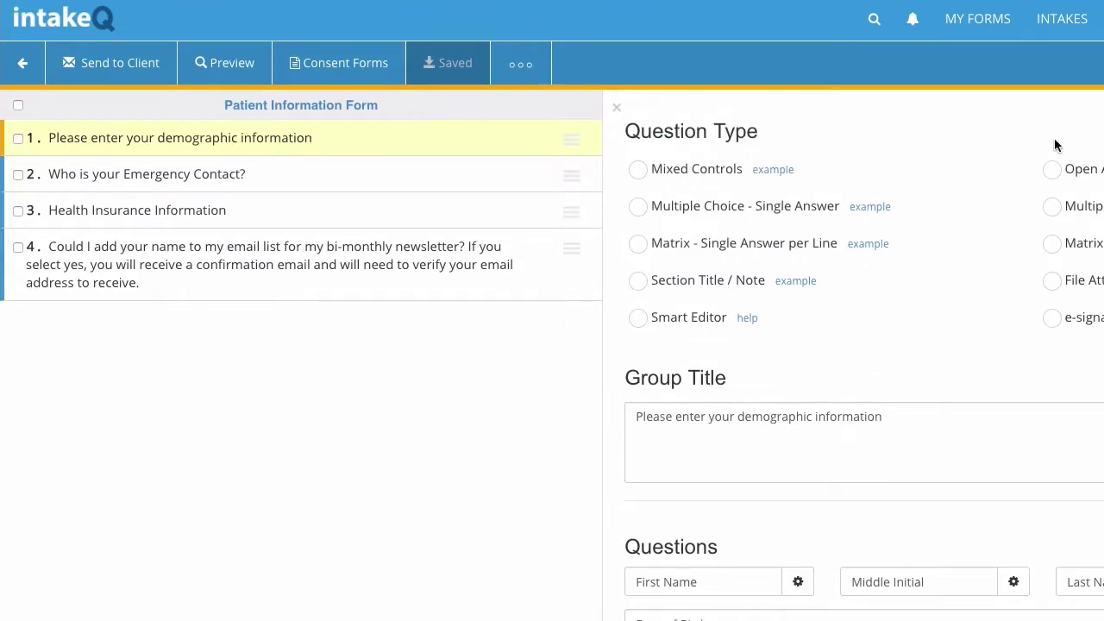
left_click(222, 62)
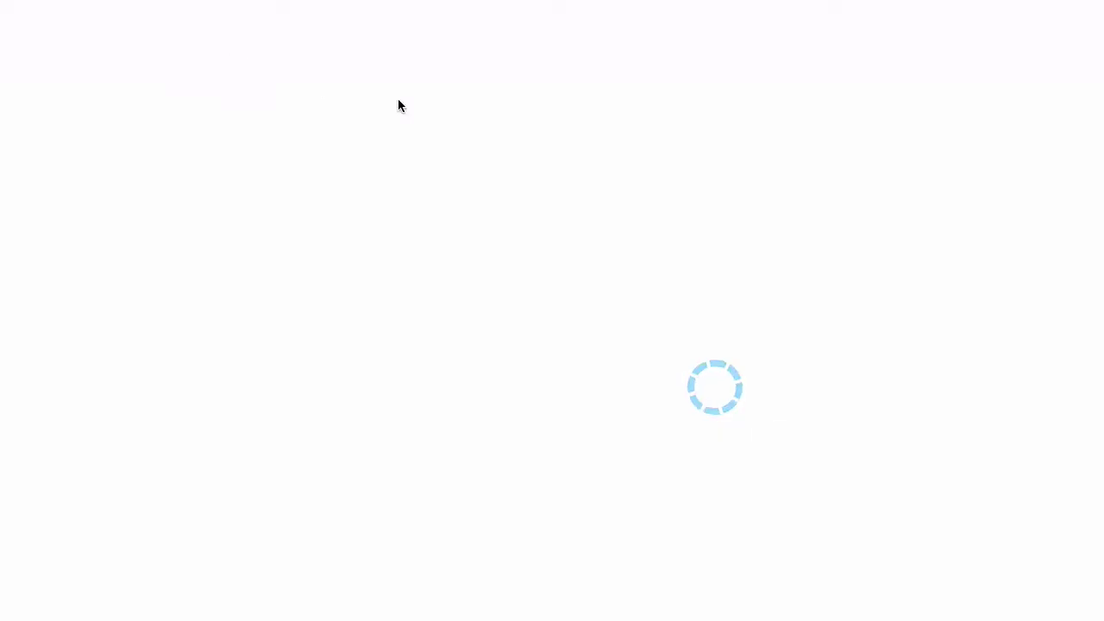
scroll(361, 347, "down", 2)
scroll(361, 346, "down", 5)
left_click(347, 360)
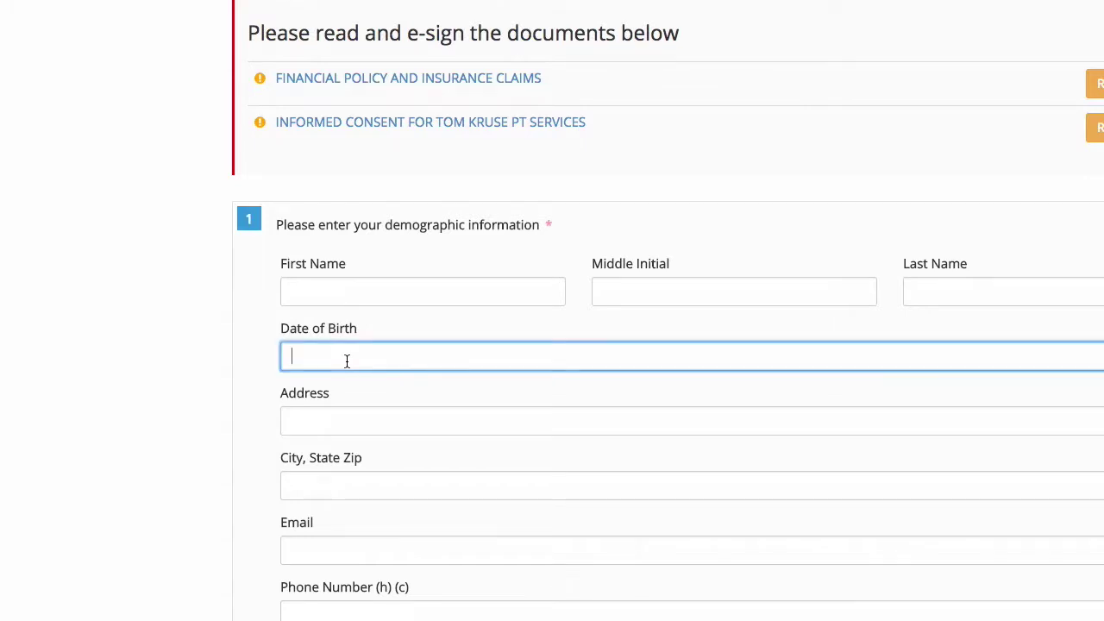
scroll(570, 392, "down", 7)
scroll(570, 389, "down", 6)
scroll(569, 394, "down", 2)
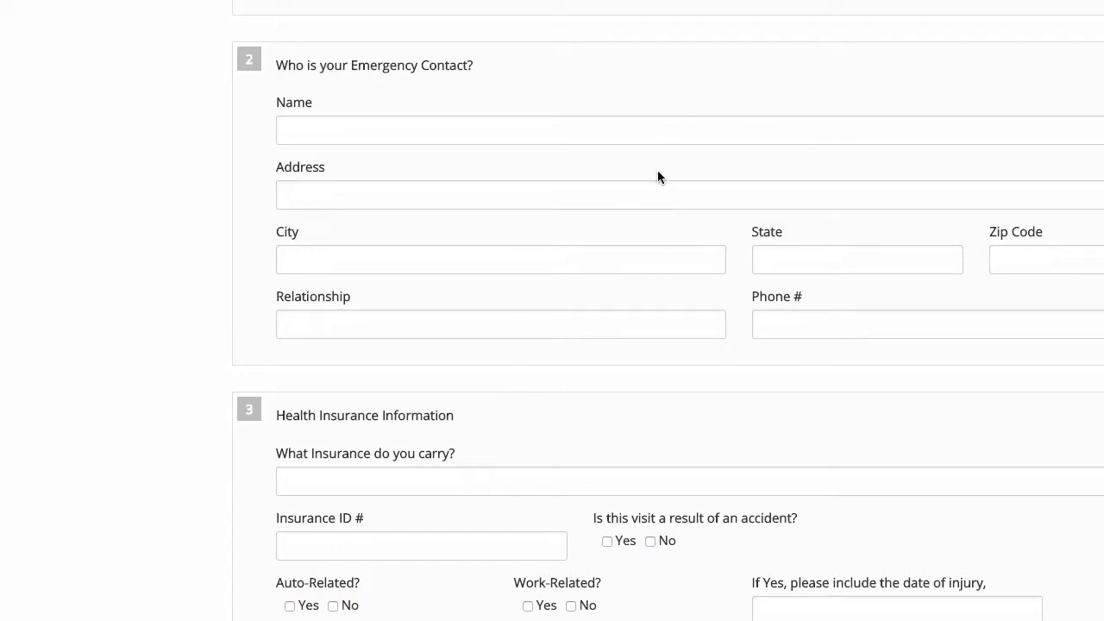
scroll(645, 306, "down", 3)
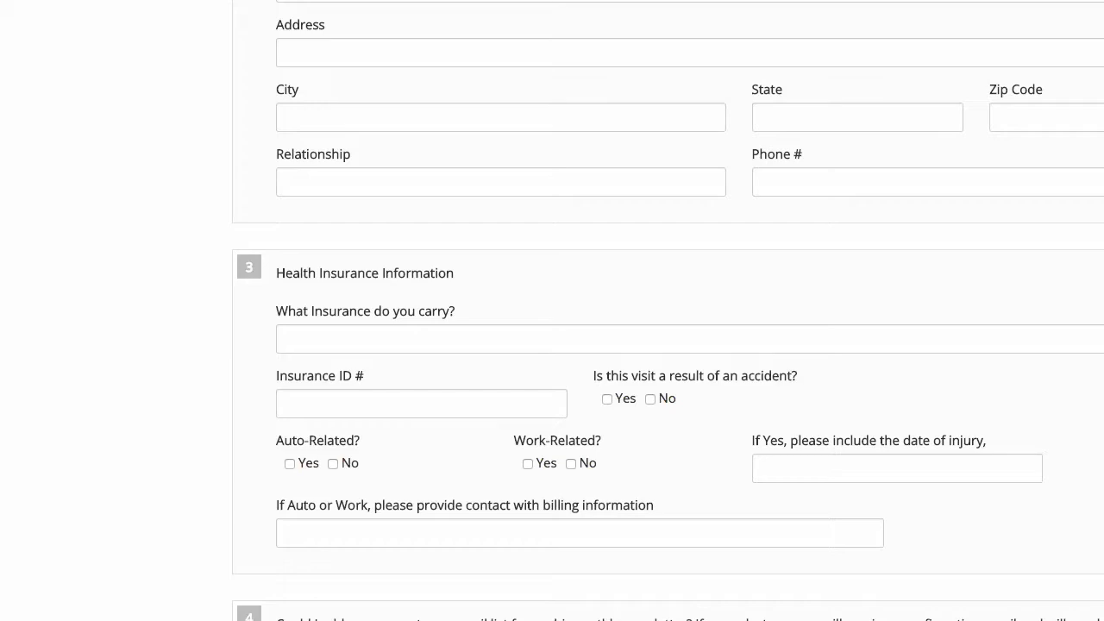
scroll(552, 311, "up", 15)
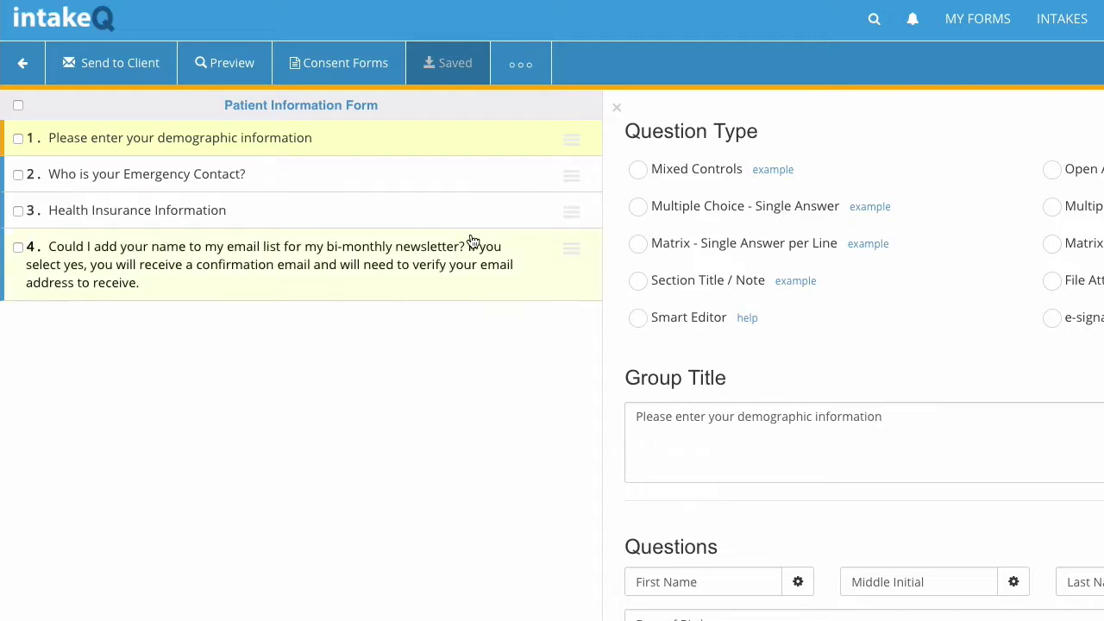
left_click(364, 79)
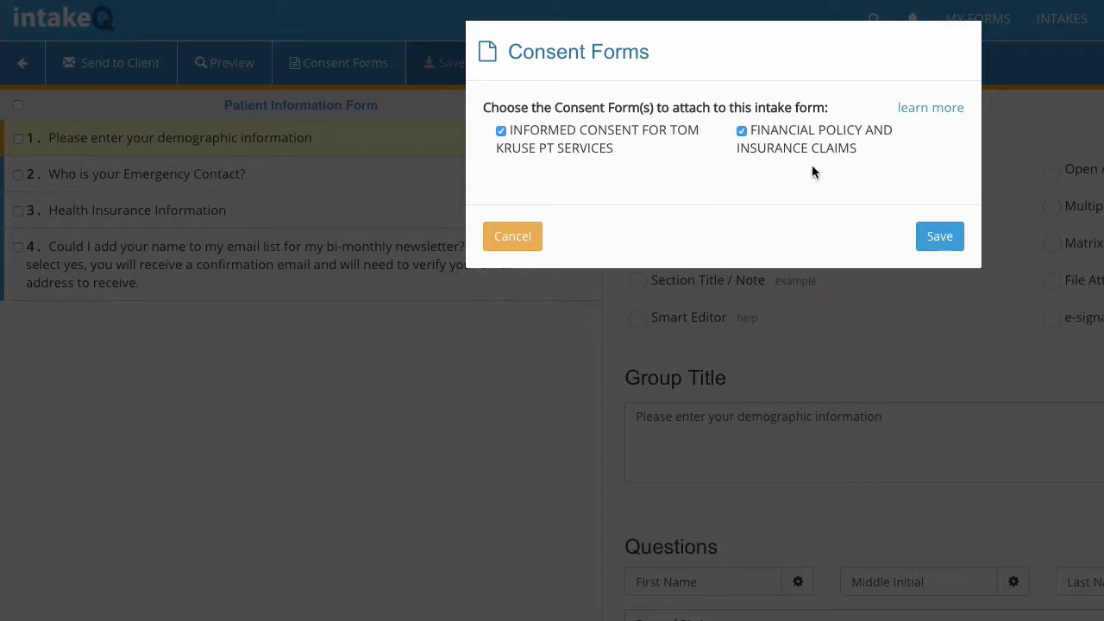
left_click(511, 235)
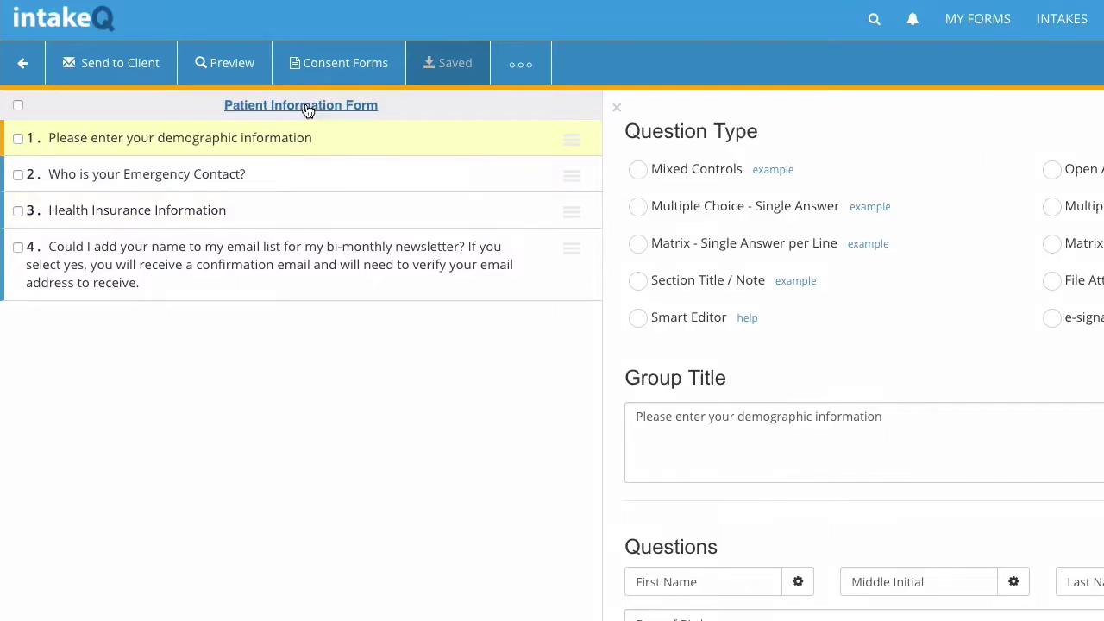
left_click(345, 62)
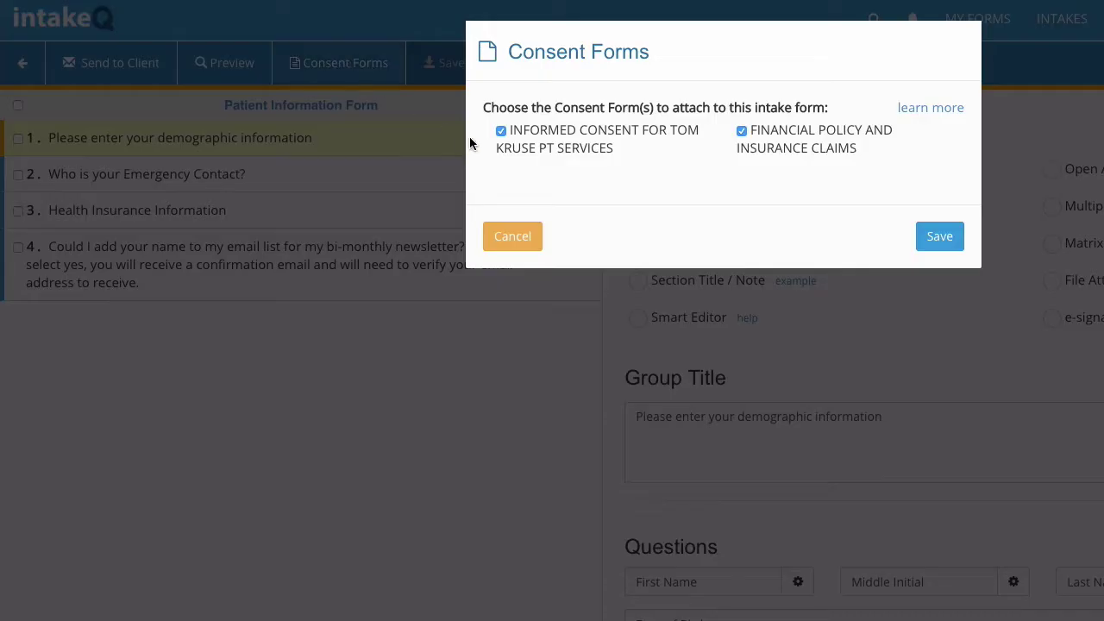
left_click(509, 231)
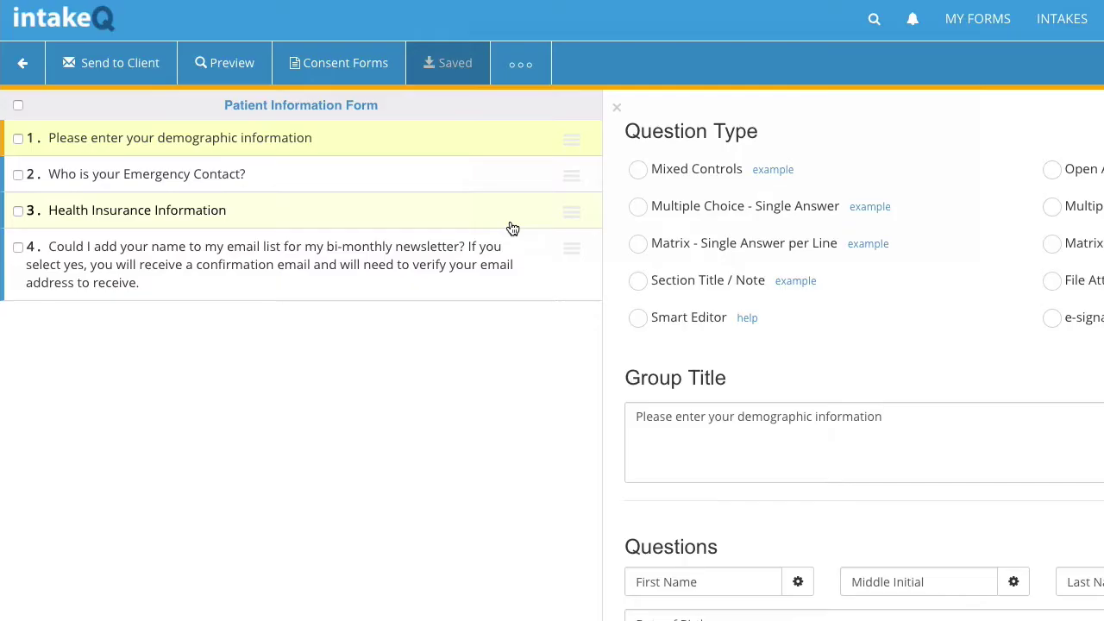
- Go back to the form templates and open the informed consent form template
left_click(31, 74)
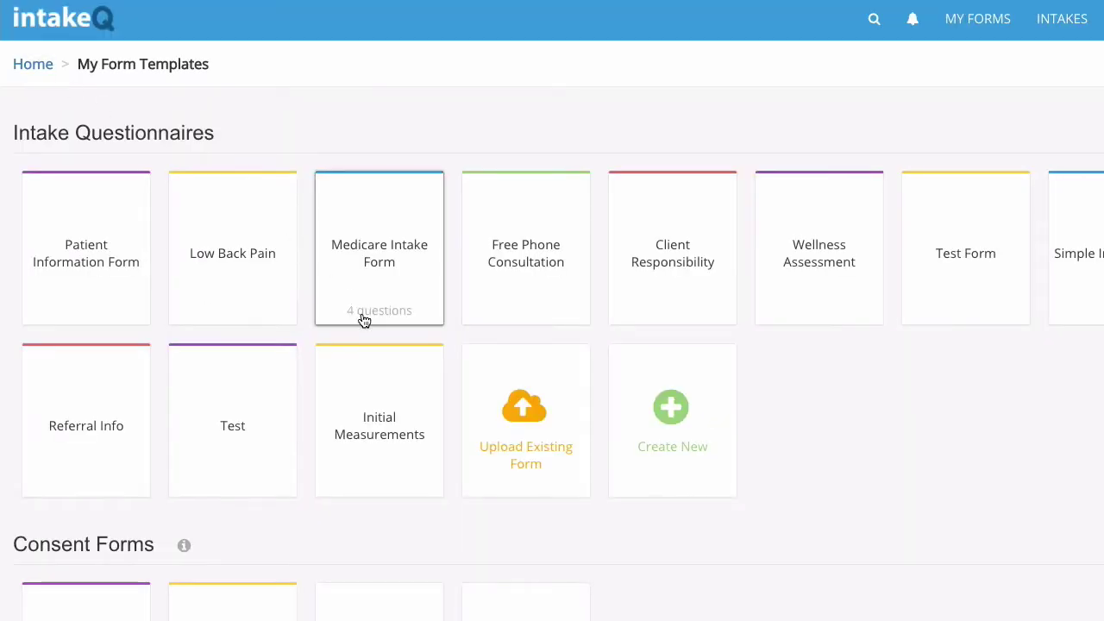
scroll(247, 503, "down", 2)
left_click(130, 500)
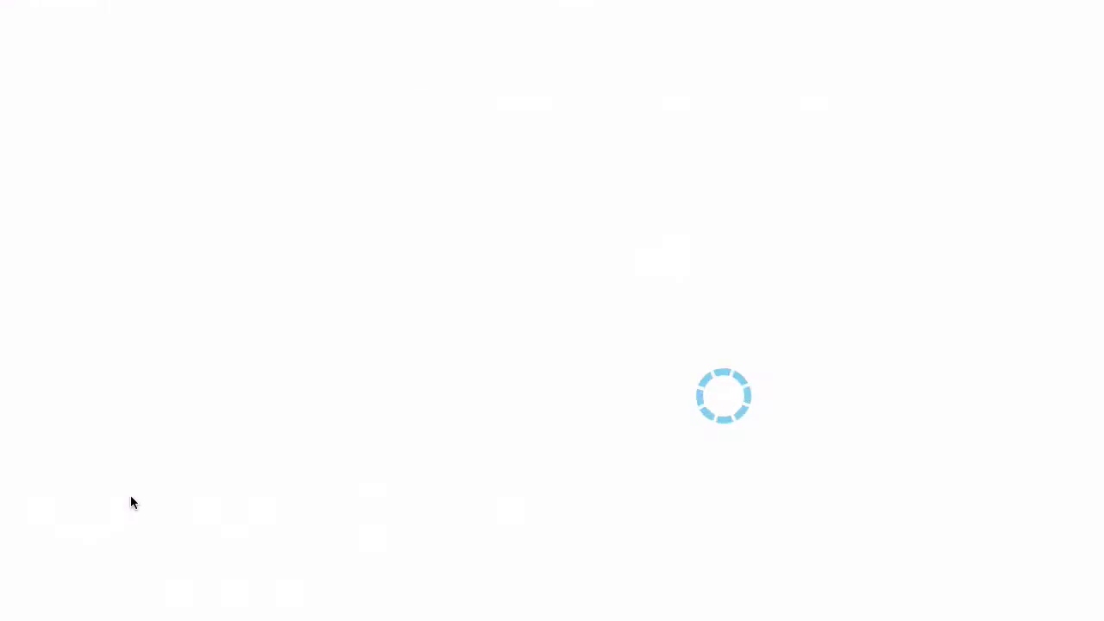
- Scroll the consent form down to the Client Signature box at the bottom
scroll(731, 397, "down", 2)
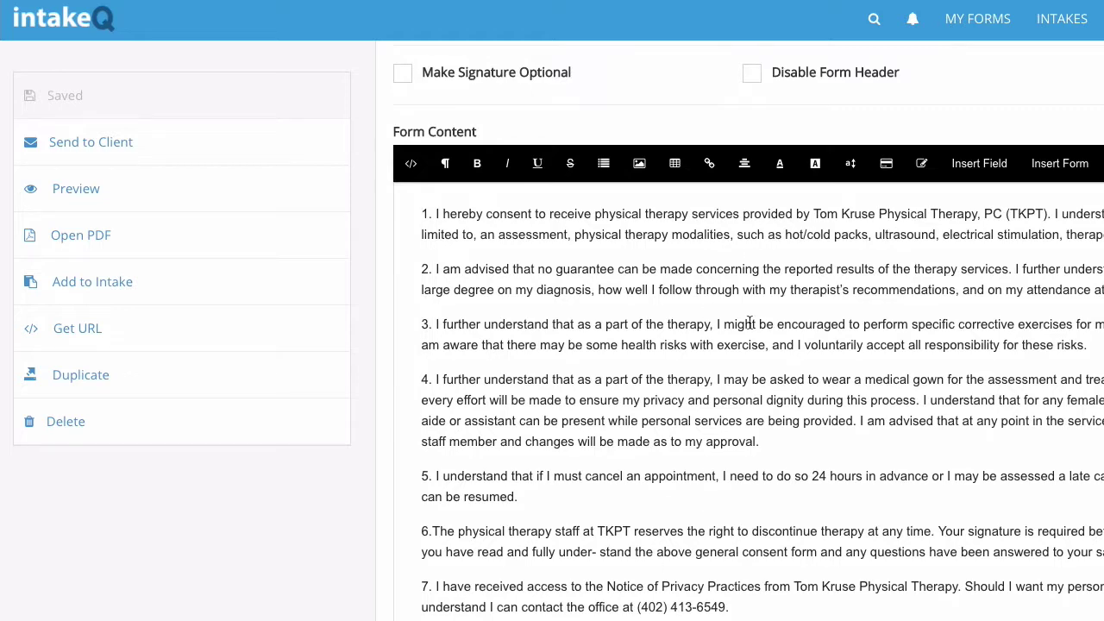
scroll(753, 516, "up", 3)
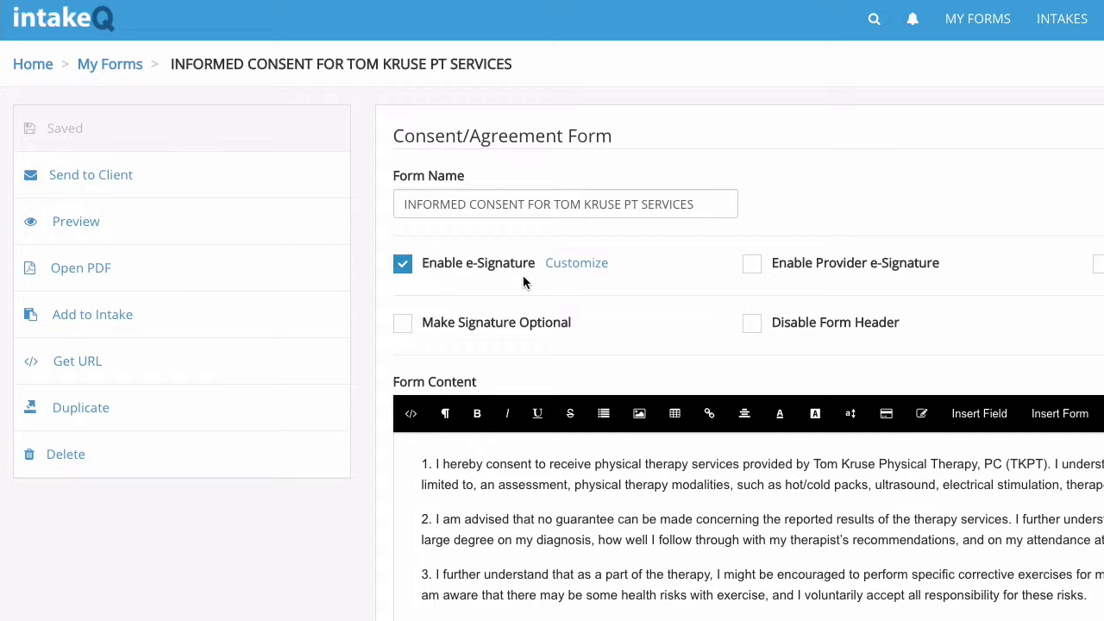
scroll(708, 222, "up", 1)
scroll(708, 223, "down", 1)
scroll(898, 107, "down", 2)
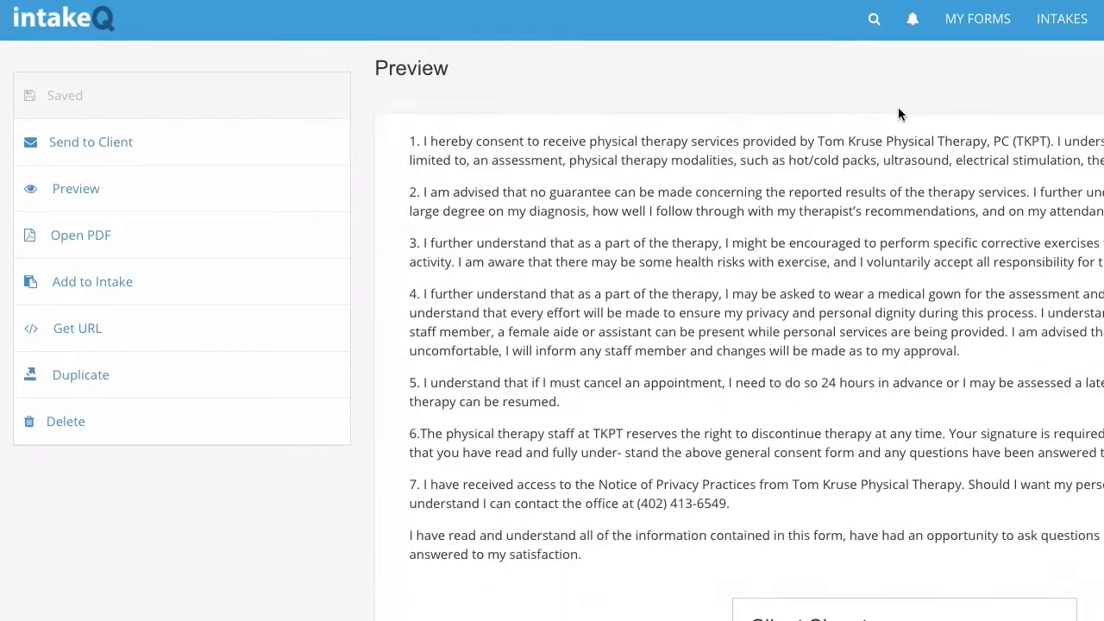
scroll(898, 121, "down", 3)
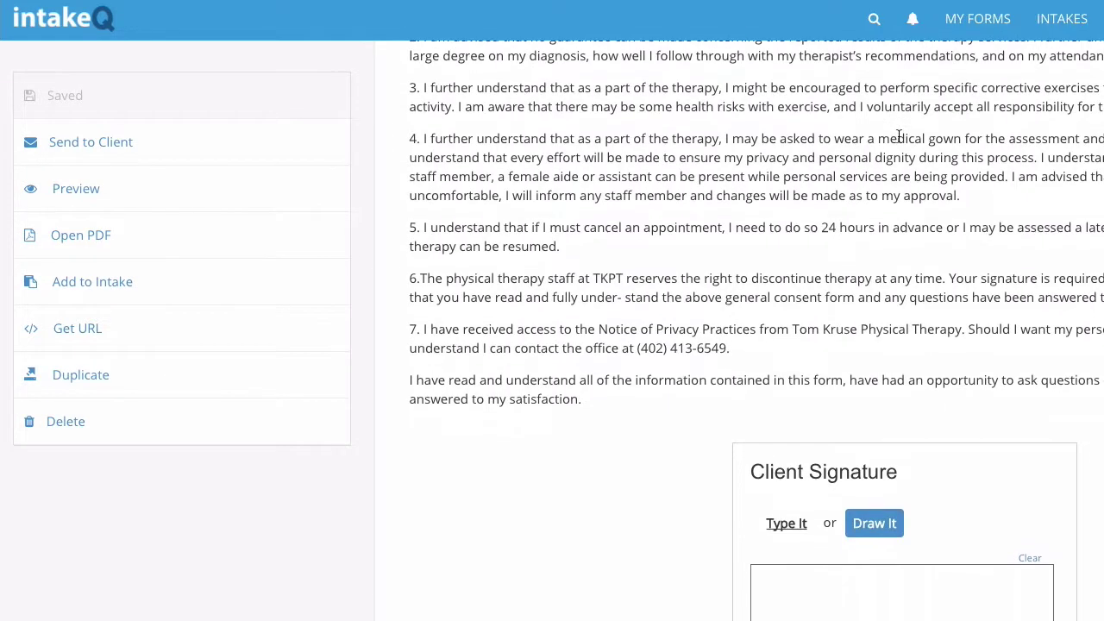
scroll(897, 135, "down", 1)
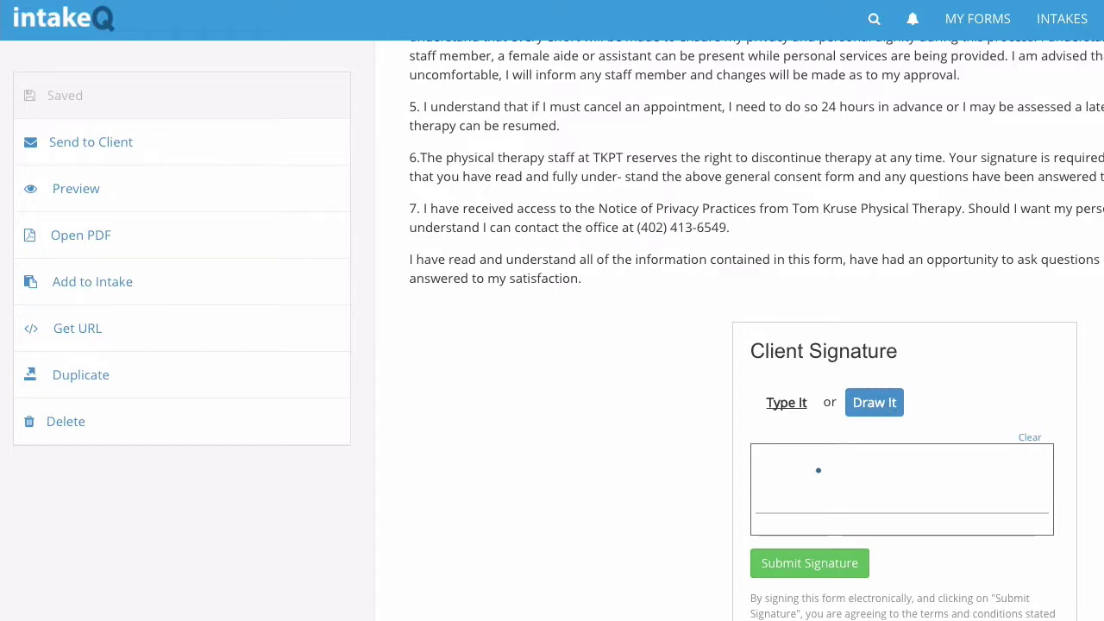
- Draw a test signature, then switch to Type It and enter the signer's name
mouse_move(818, 470)
left_mouse_down()
mouse_move(787, 515)
mouse_move(835, 469)
mouse_move(834, 484)
mouse_move(888, 488)
left_mouse_up()
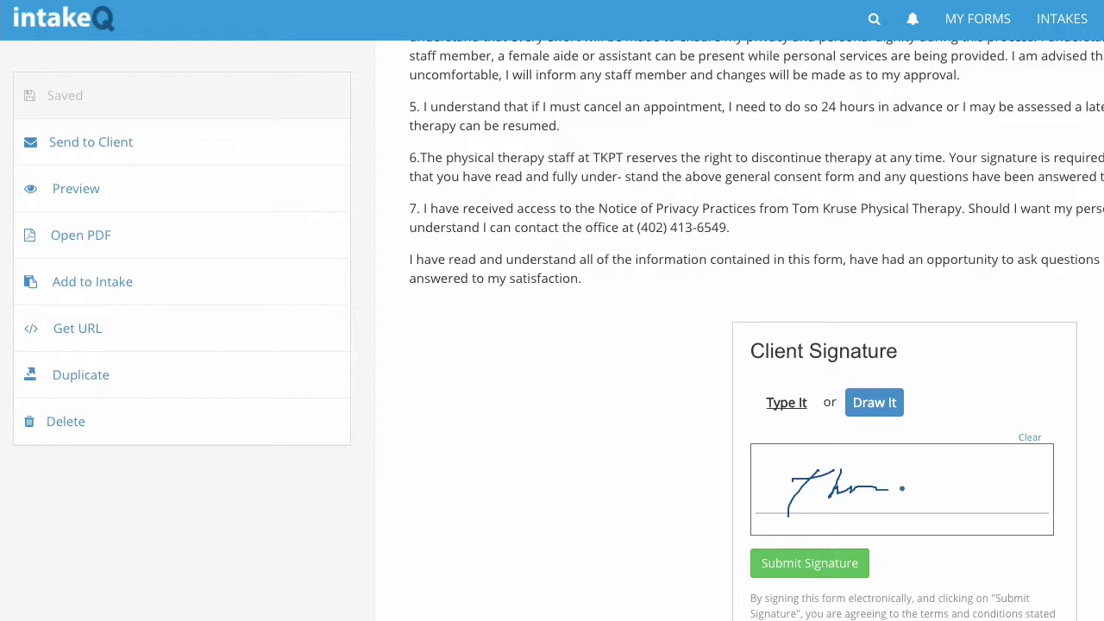
left_click(788, 402)
left_click(777, 492)
type("Tom Kruse")
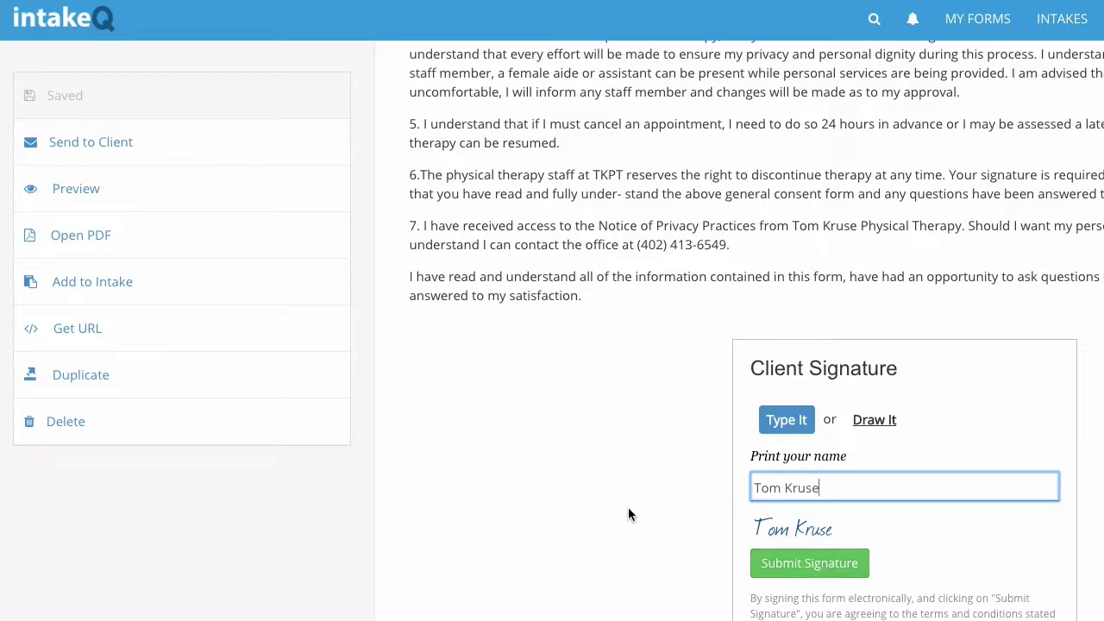
scroll(627, 507, "up", 15)
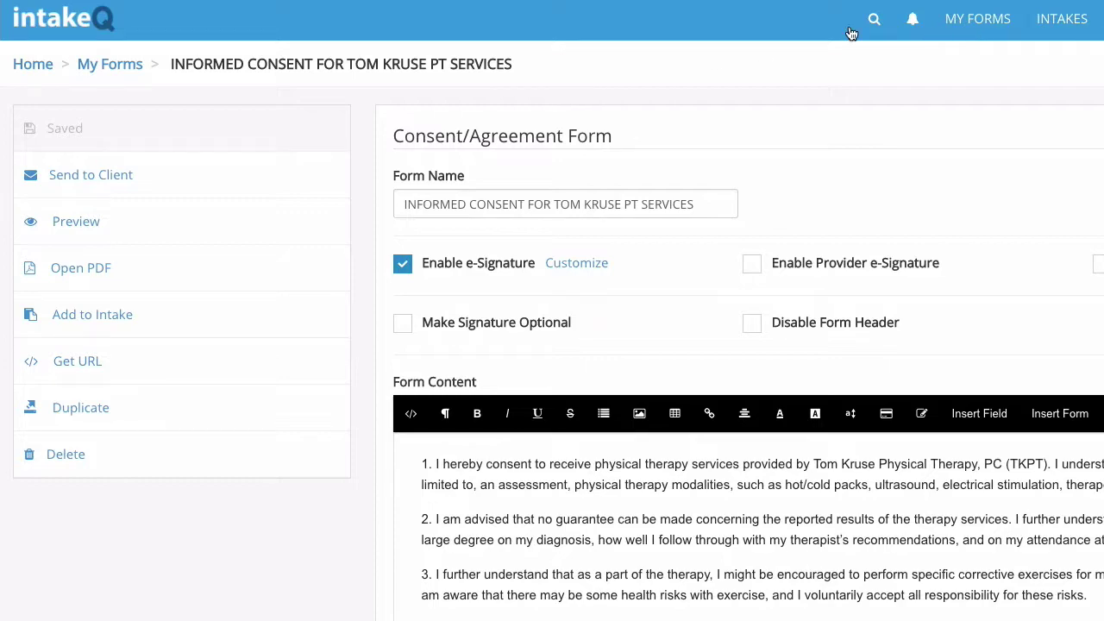
- From My Forms, open the Low Back Pain questionnaire and its Pain Intensity question
left_click(118, 69)
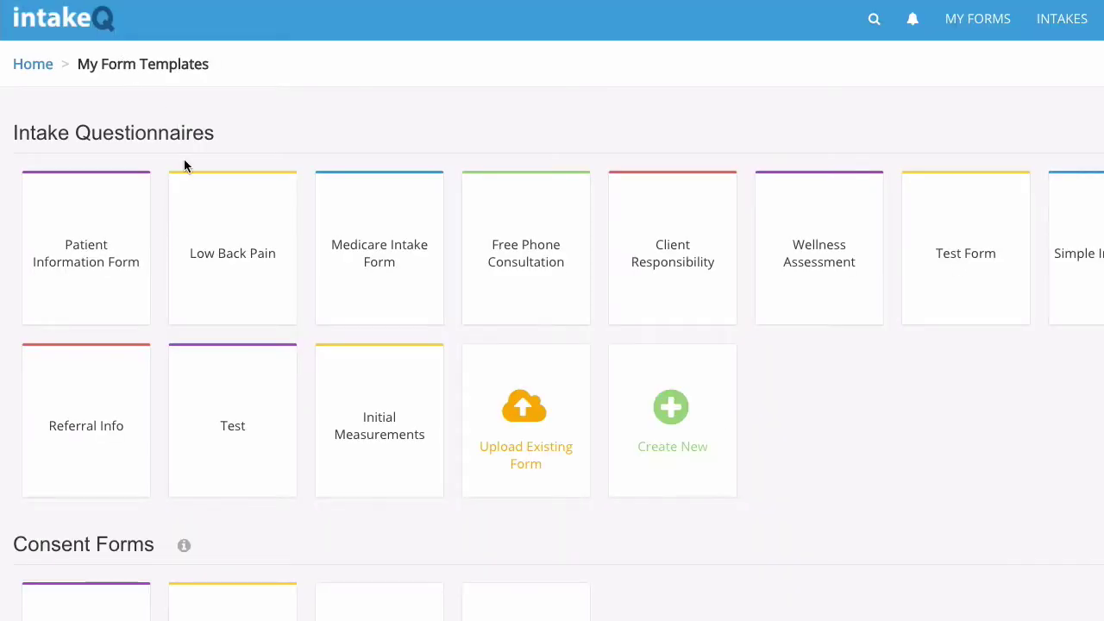
left_click(226, 256)
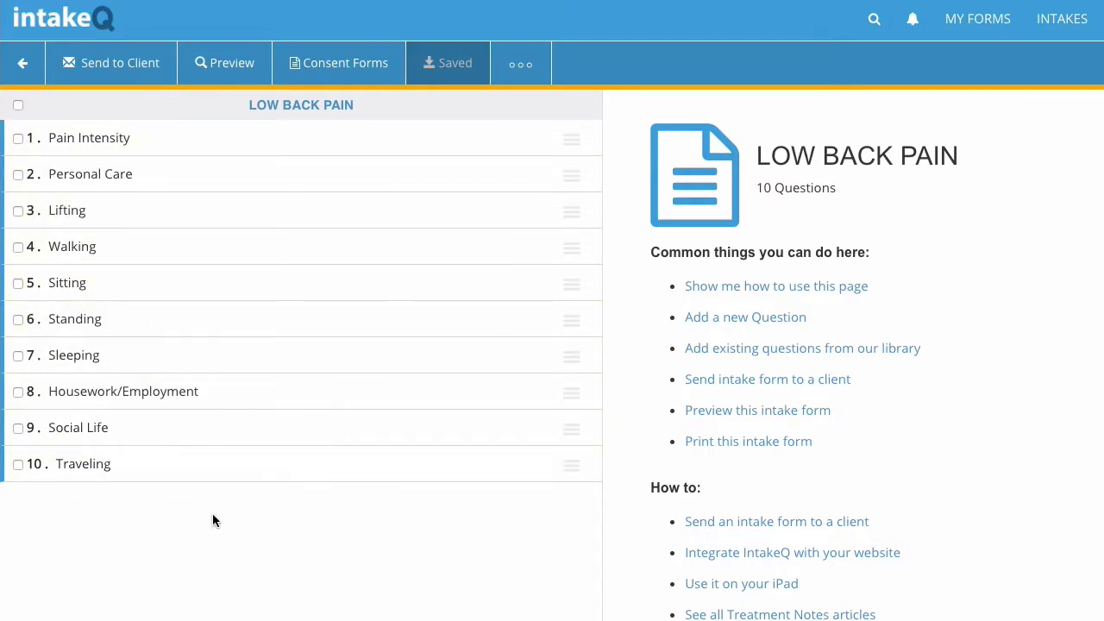
left_click(254, 149)
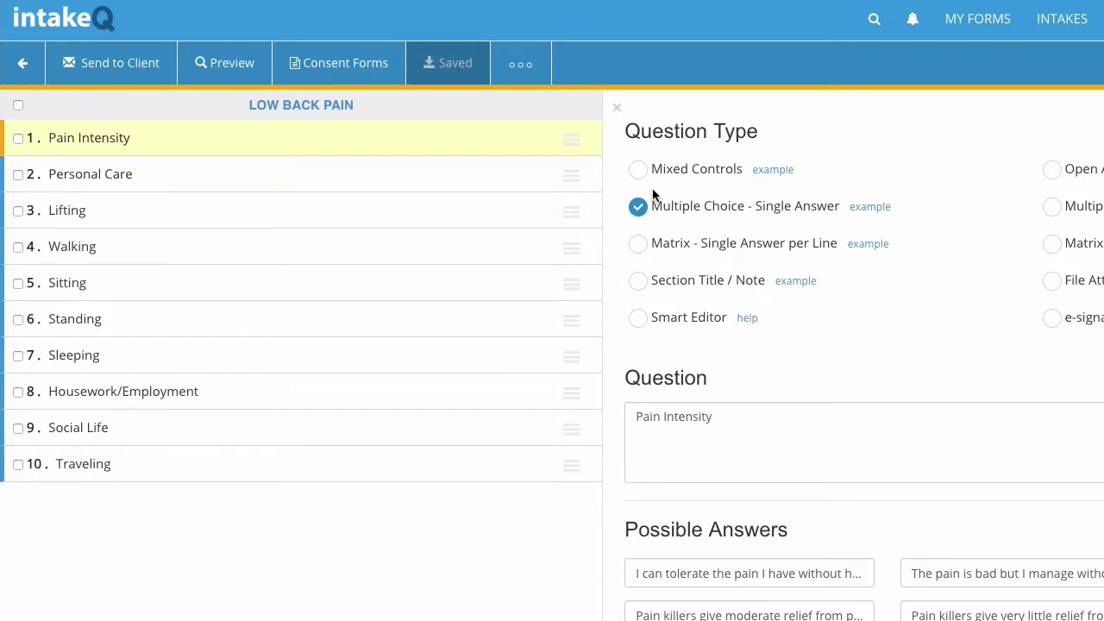
mouse_move(867, 210)
- Preview the form and answer Pain Intensity with 'Pain killers have no effect on the pain'
left_click(223, 69)
scroll(842, 316, "down", 1)
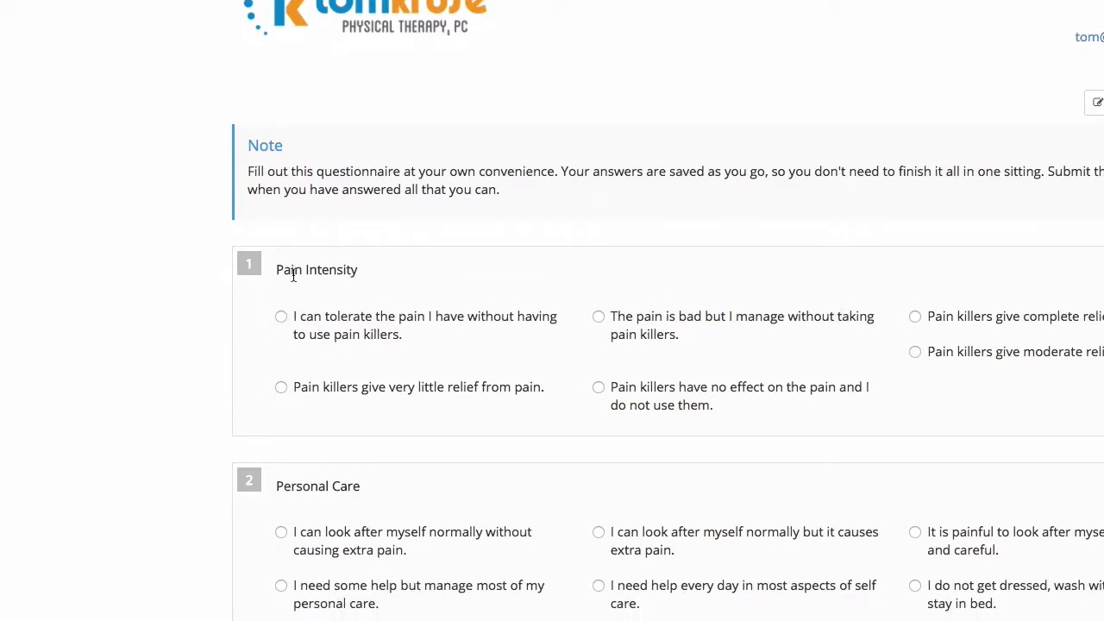
left_click(598, 316)
left_click(599, 387)
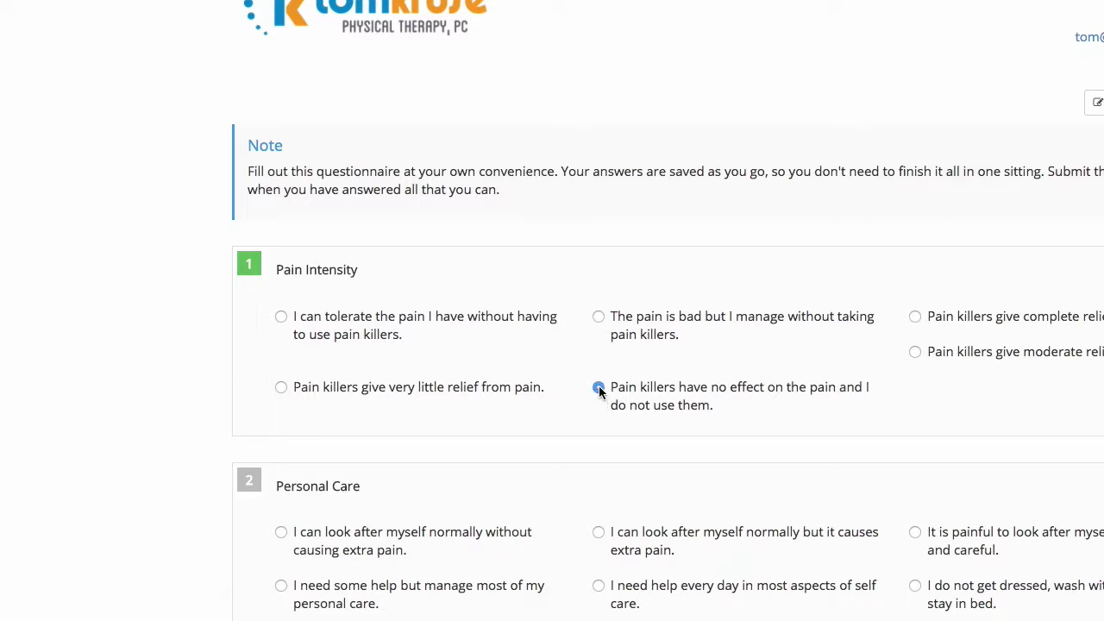
left_click(599, 317)
left_click(600, 388)
- Scroll through the previewed questions and open the Respond Offline options
scroll(602, 388, "down", 10)
scroll(601, 392, "down", 7)
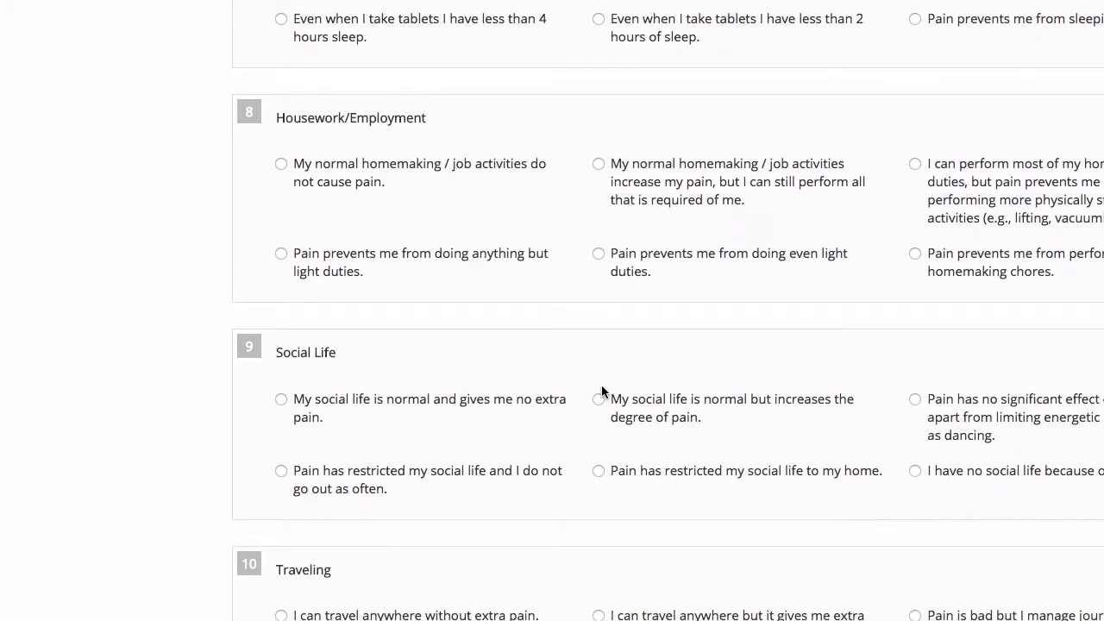
scroll(748, 508, "up", 15)
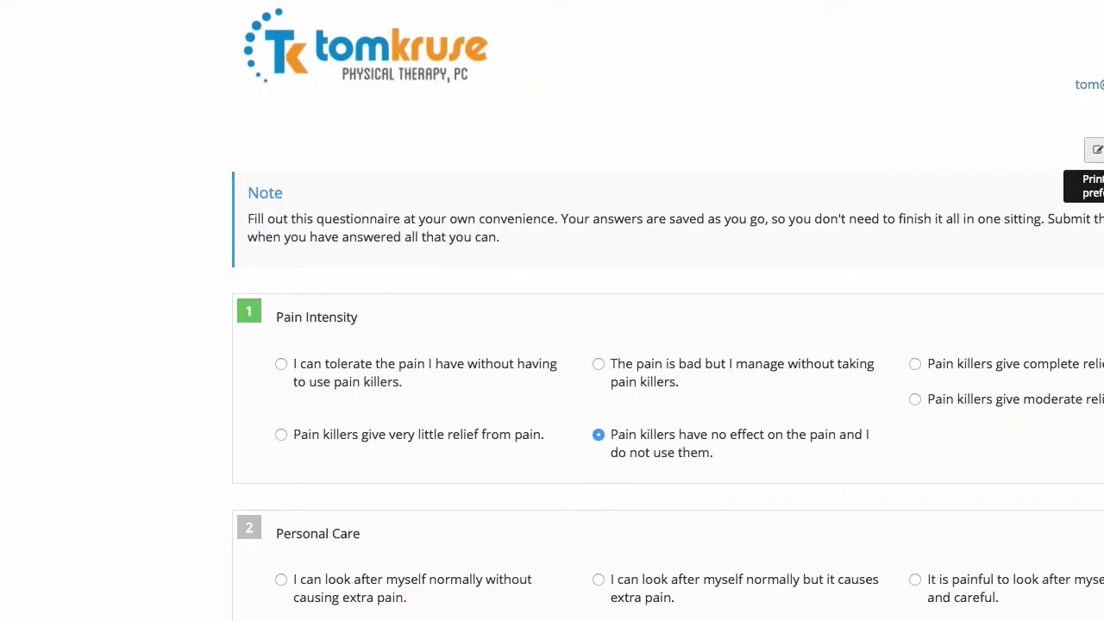
left_click(1095, 149)
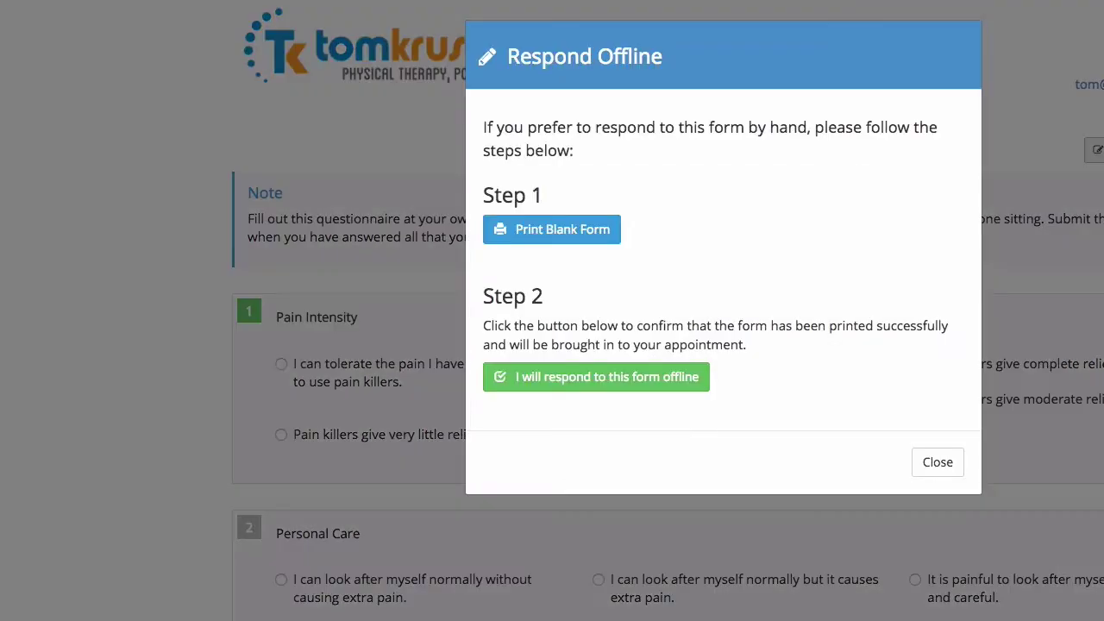
- Print a blank copy of the questionnaire and review the 2-page PDF
left_click(551, 238)
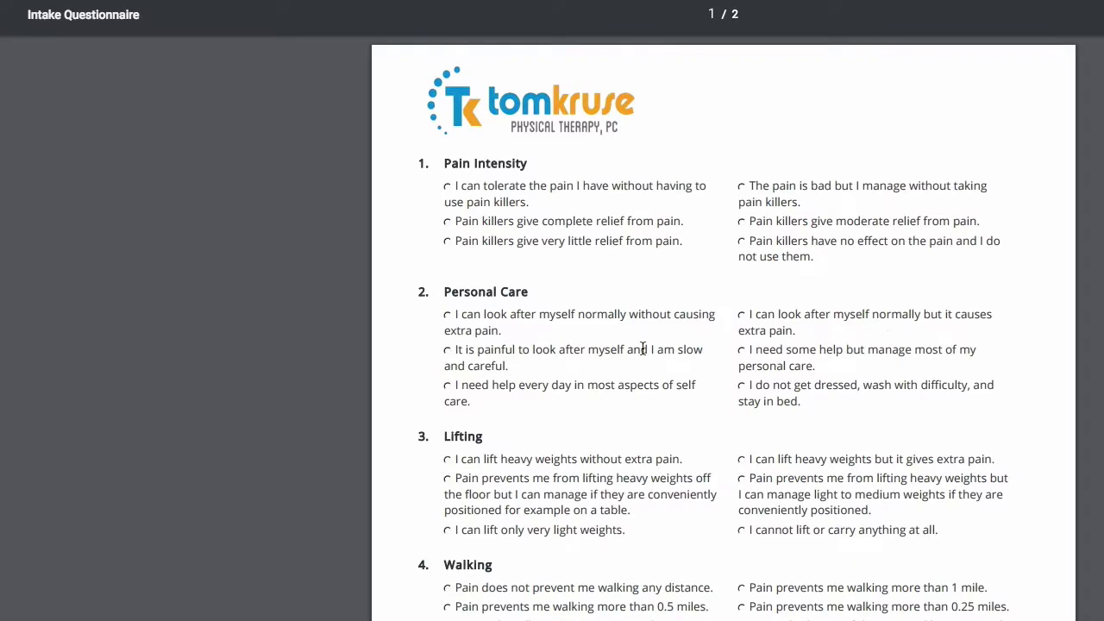
scroll(643, 348, "down", 7)
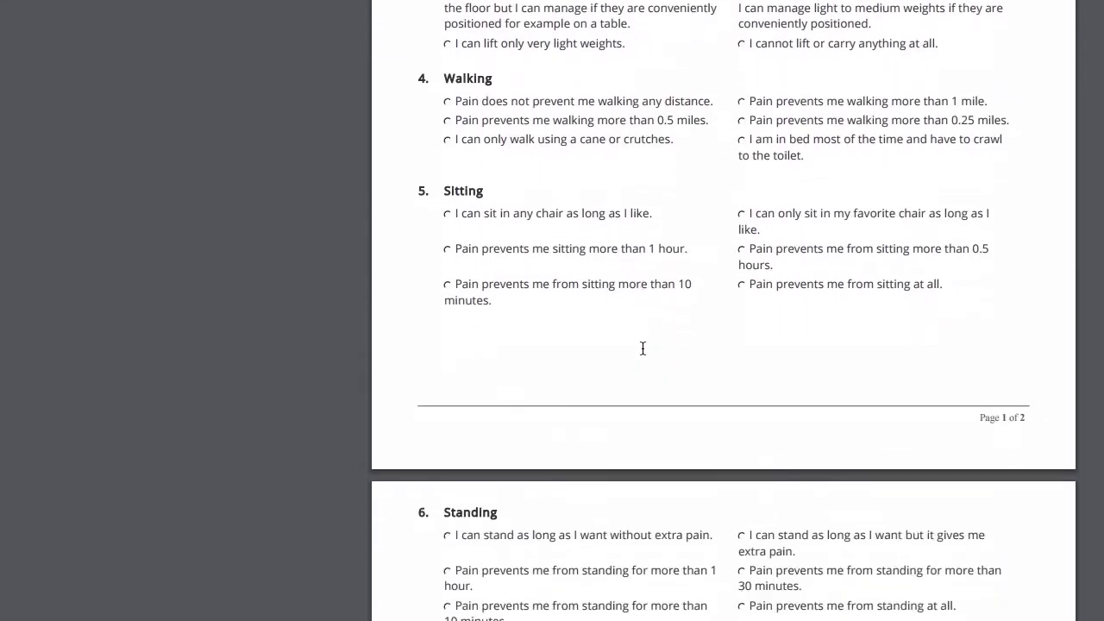
scroll(643, 348, "up", 7)
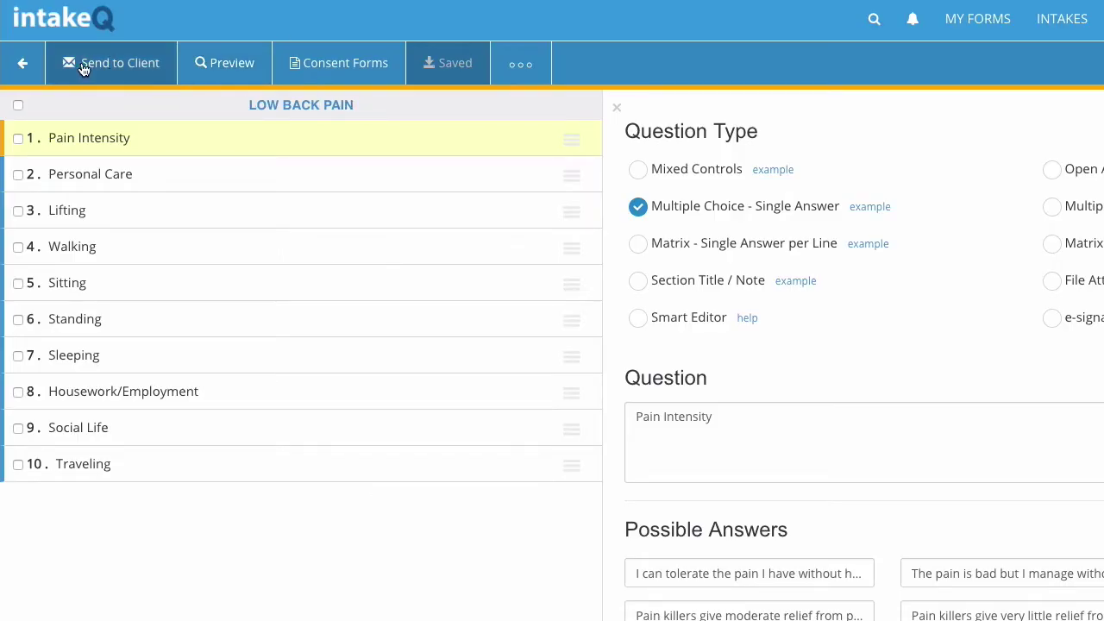
- Exit the Low Back Pain editor back to My Form Templates and scroll the list
left_click(17, 66)
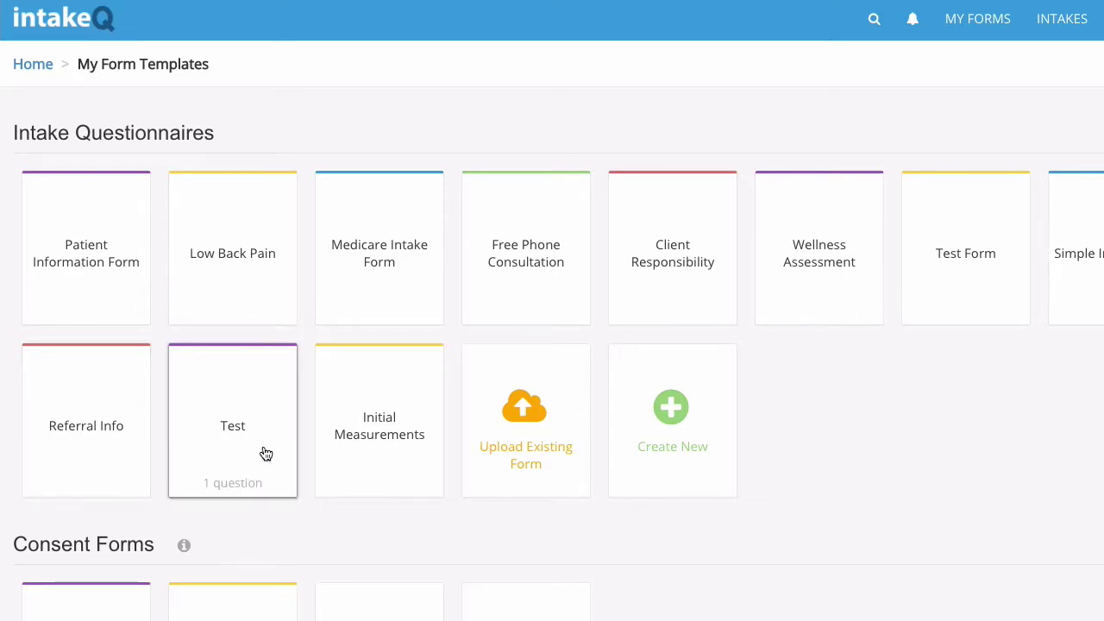
scroll(981, 434, "down", 3)
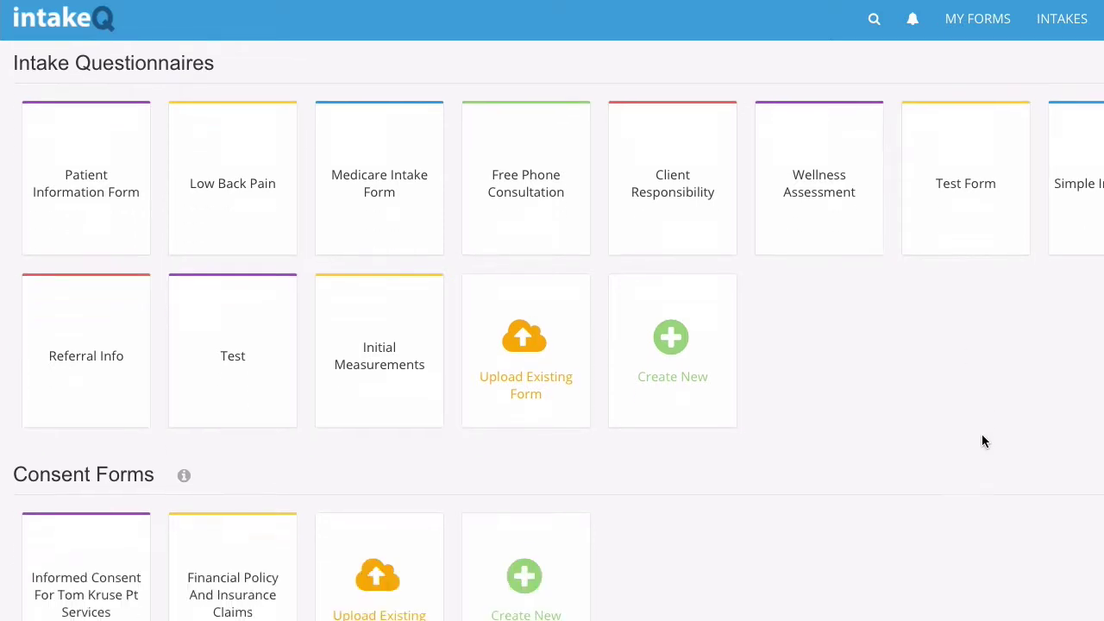
scroll(982, 441, "up", 3)
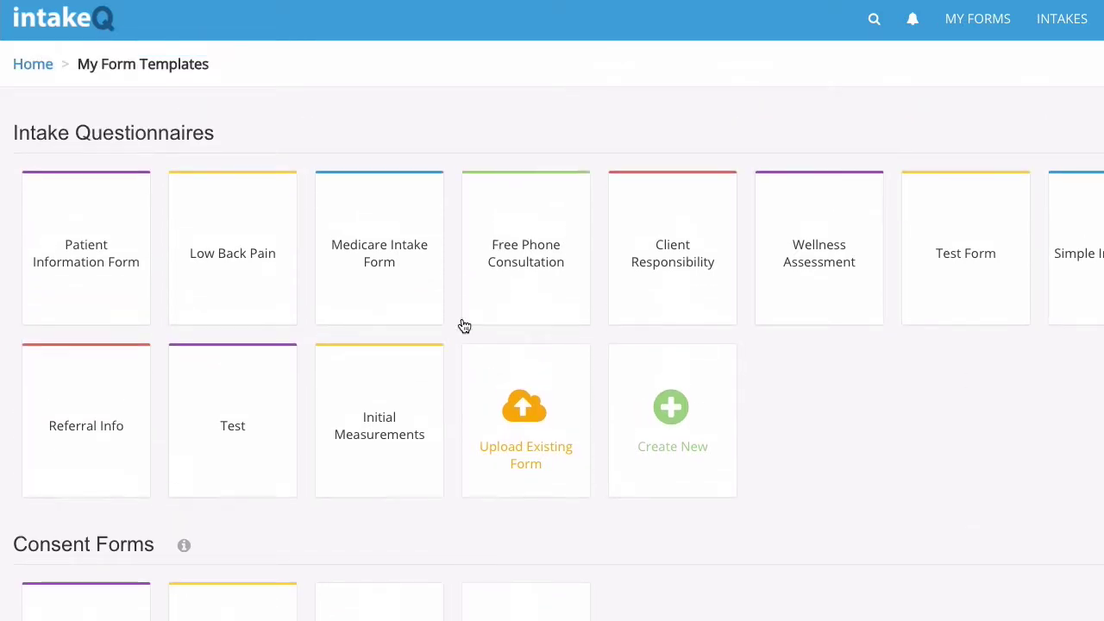